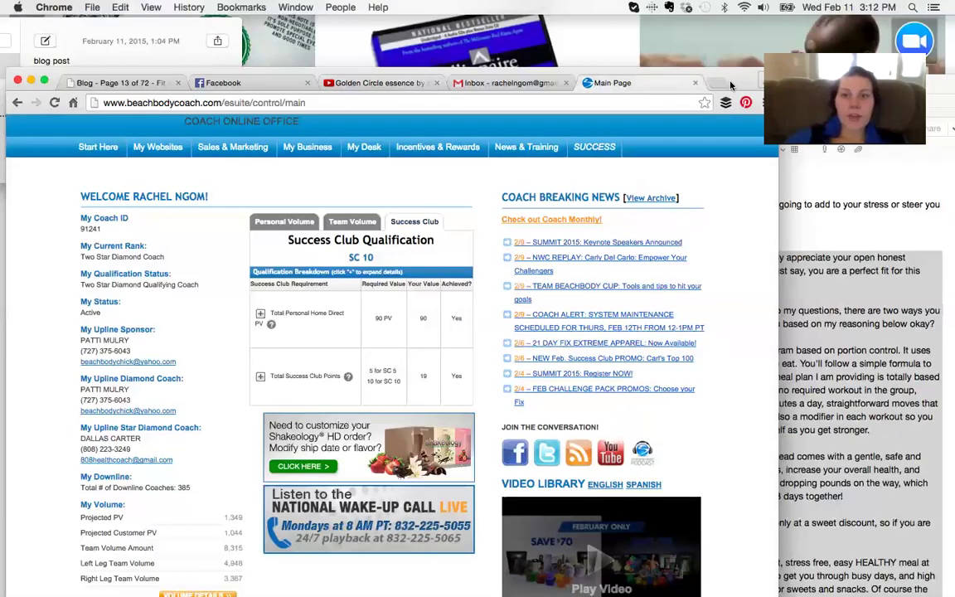
- Drag the browser window slightly higher on the screen
drag(741, 80, 736, 39)
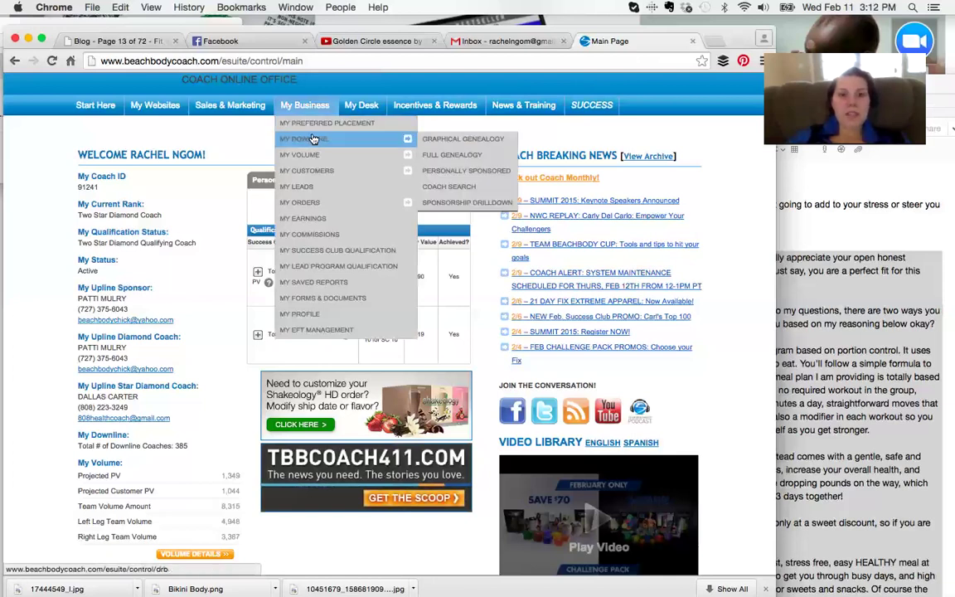
mouse_move(304, 138)
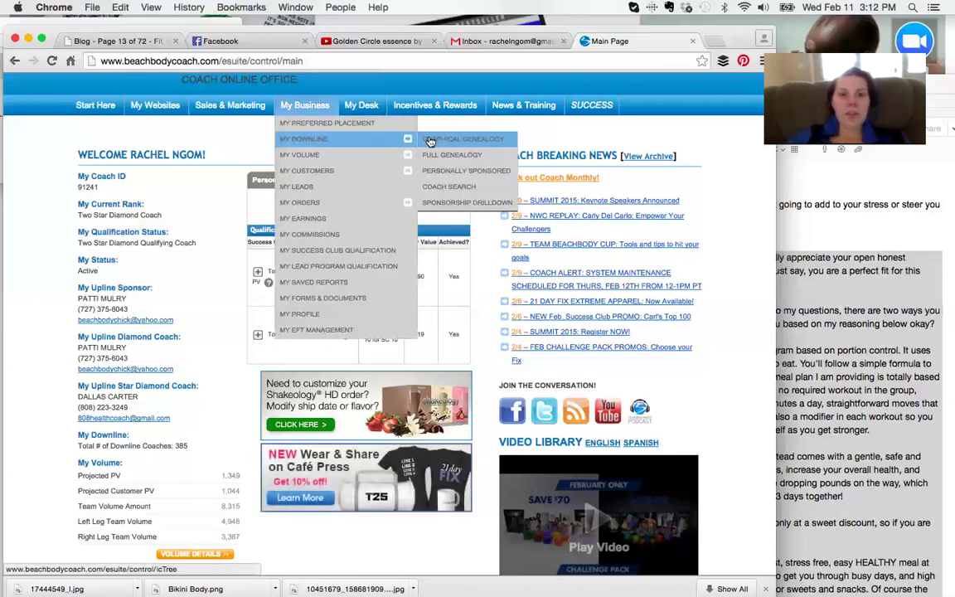
- Open Graphical Genealogy and scroll through the downline members' ranks and statuses
click(430, 141)
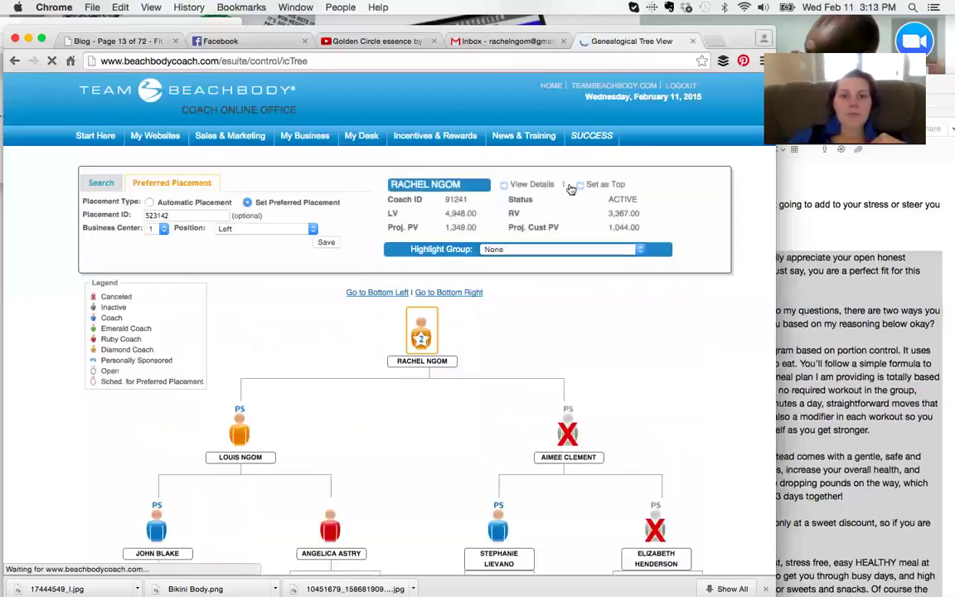
scroll(666, 399, down, 2)
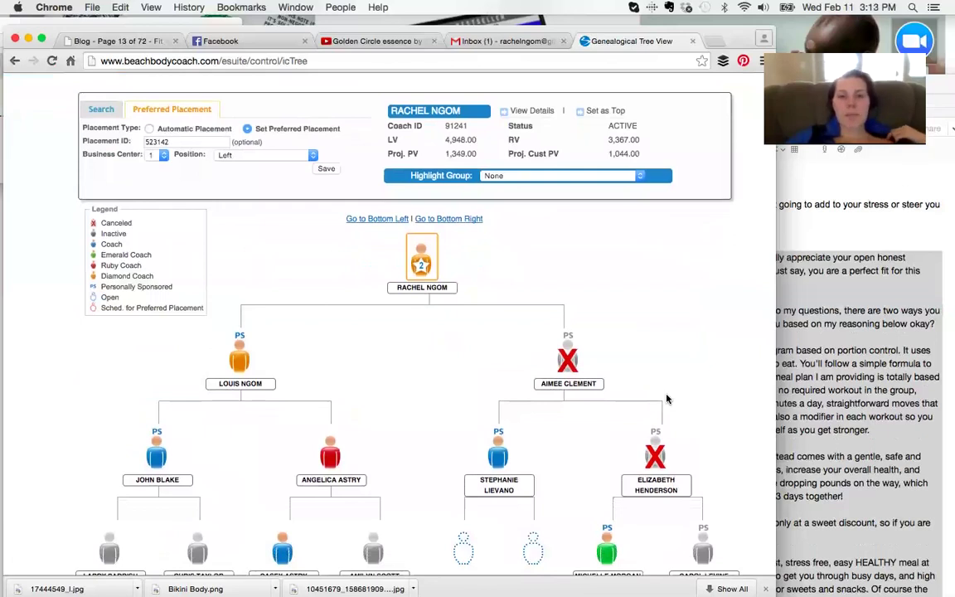
scroll(725, 390, down, 2)
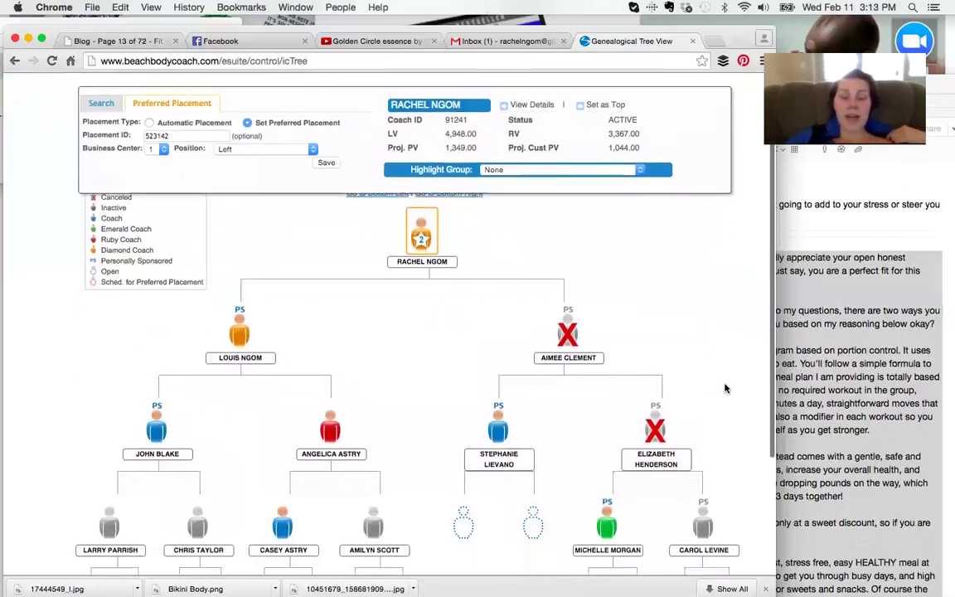
scroll(725, 388, up, 2)
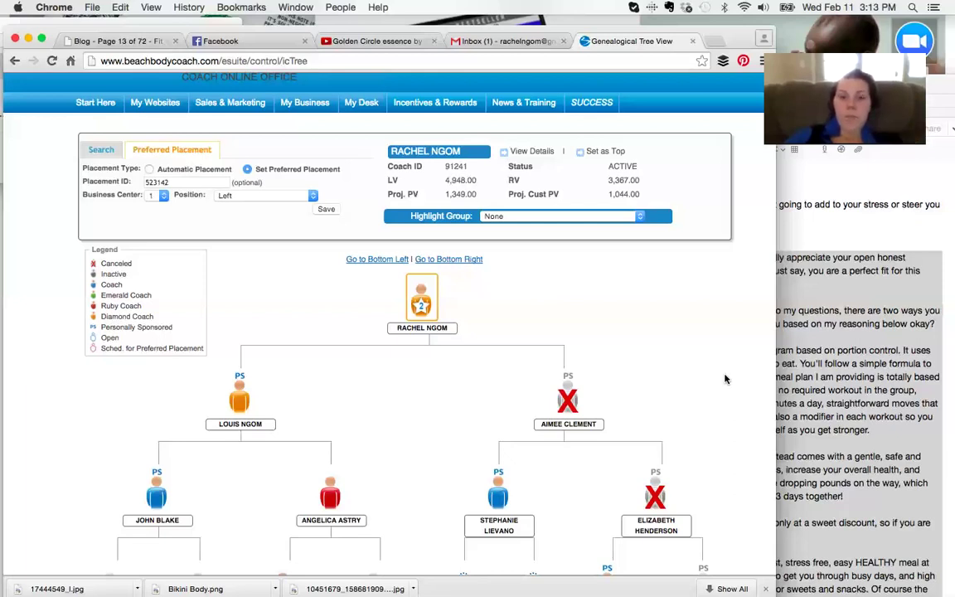
scroll(725, 381, down, 1)
scroll(724, 379, down, 1)
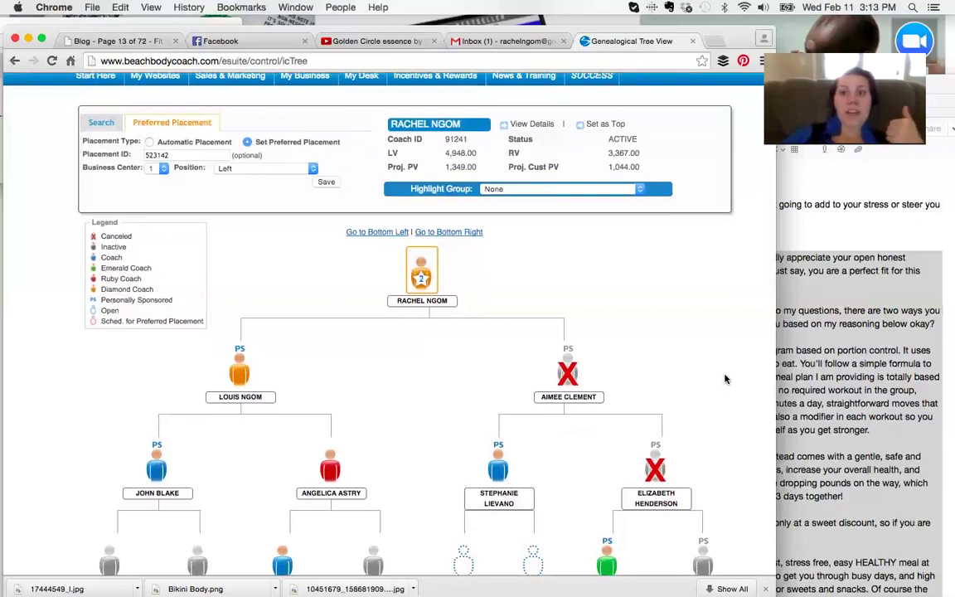
scroll(725, 379, down, 2)
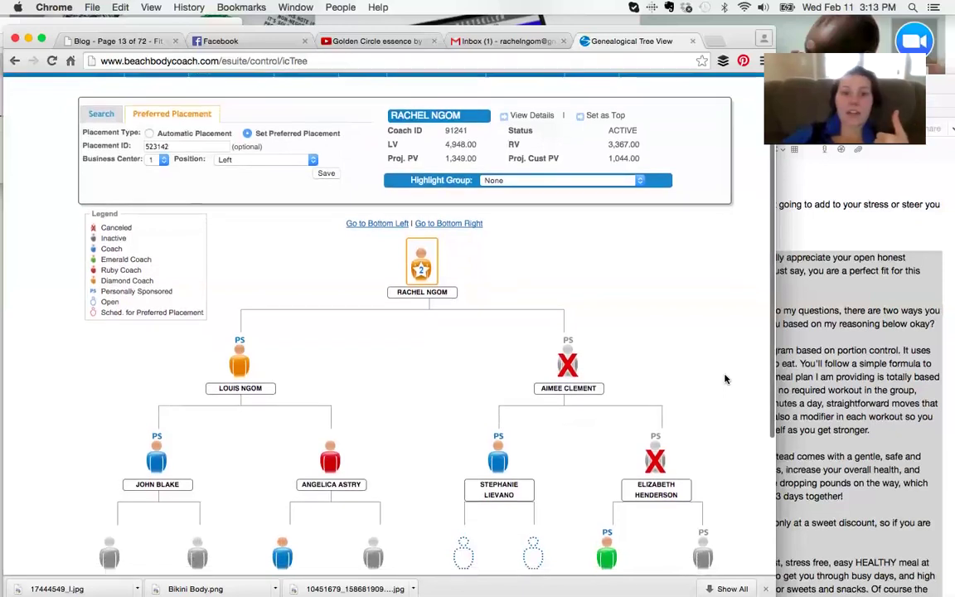
scroll(724, 378, down, 2)
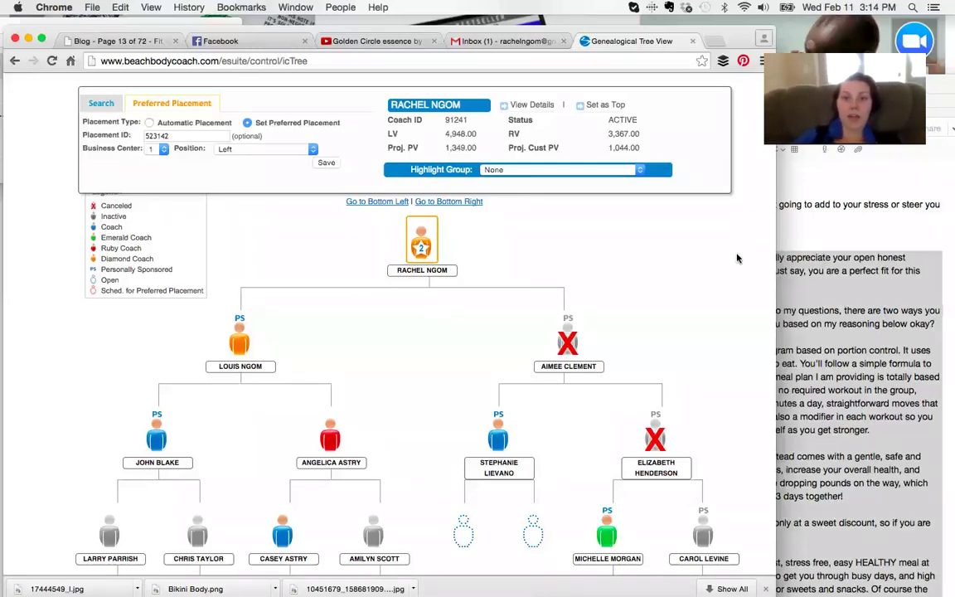
- Scroll down the tree to the fourth-generation row under both front-line legs
scroll(735, 257, down, 1)
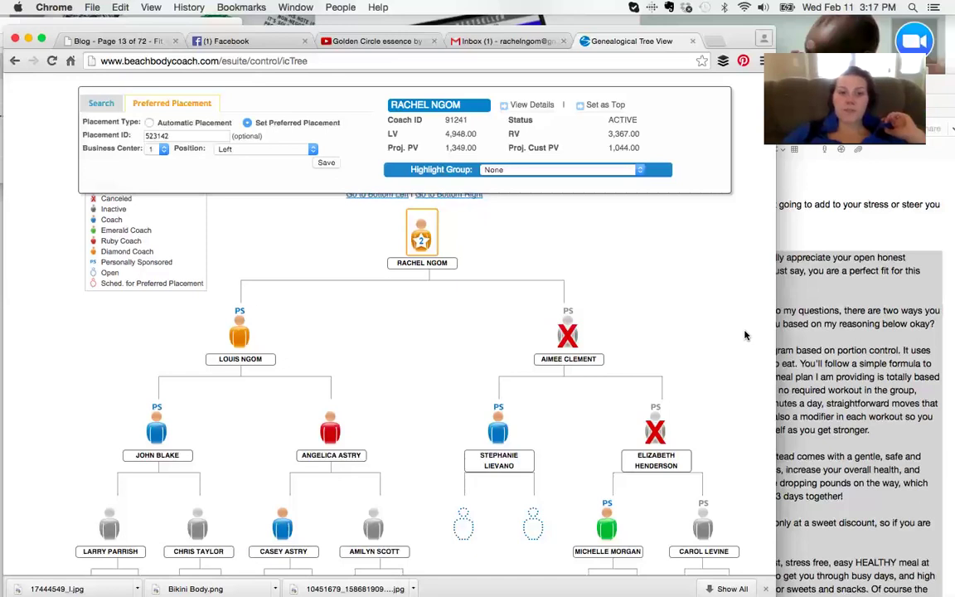
scroll(744, 335, down, 1)
scroll(745, 335, down, 2)
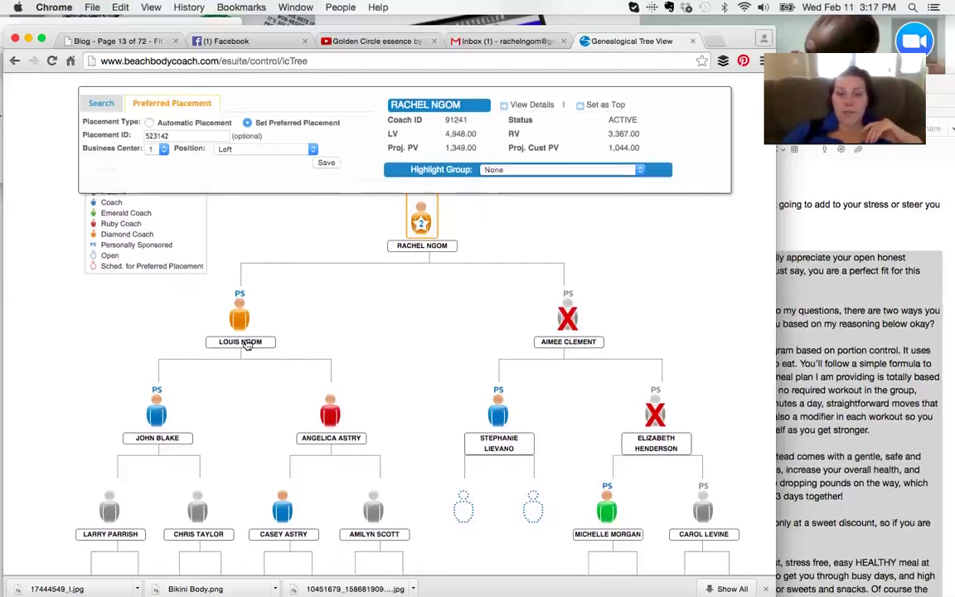
scroll(348, 321, down, 2)
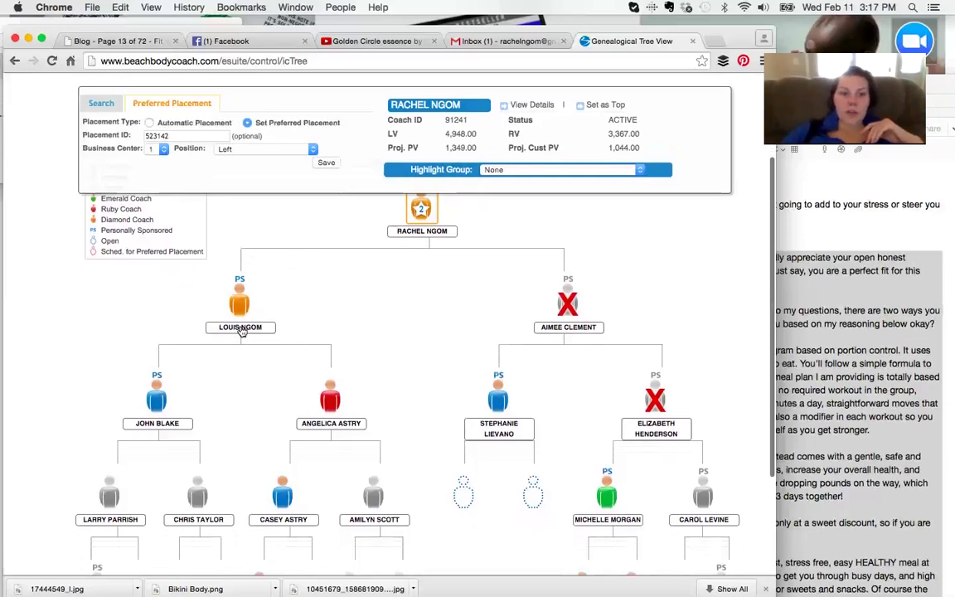
scroll(356, 349, down, 1)
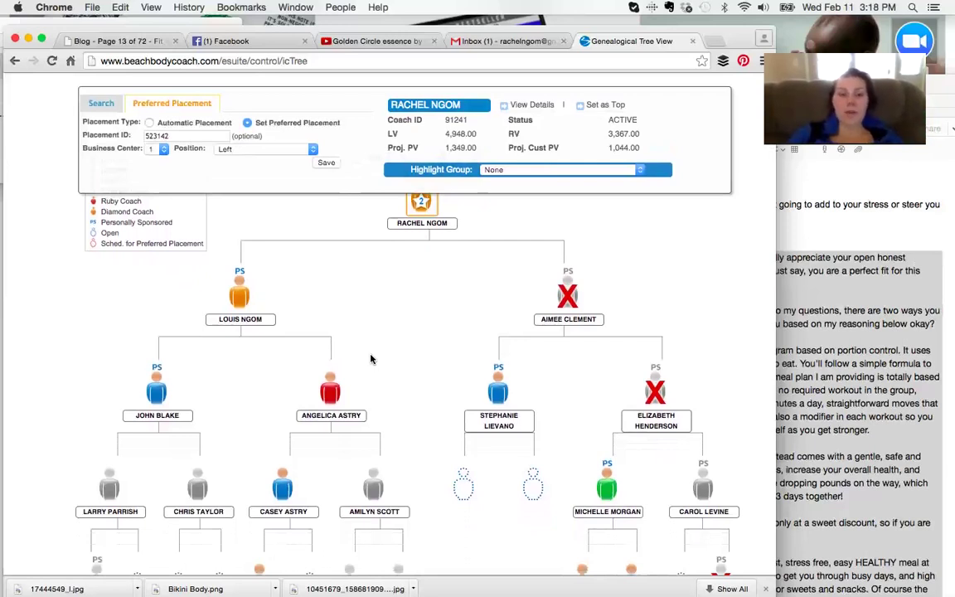
scroll(371, 358, down, 3)
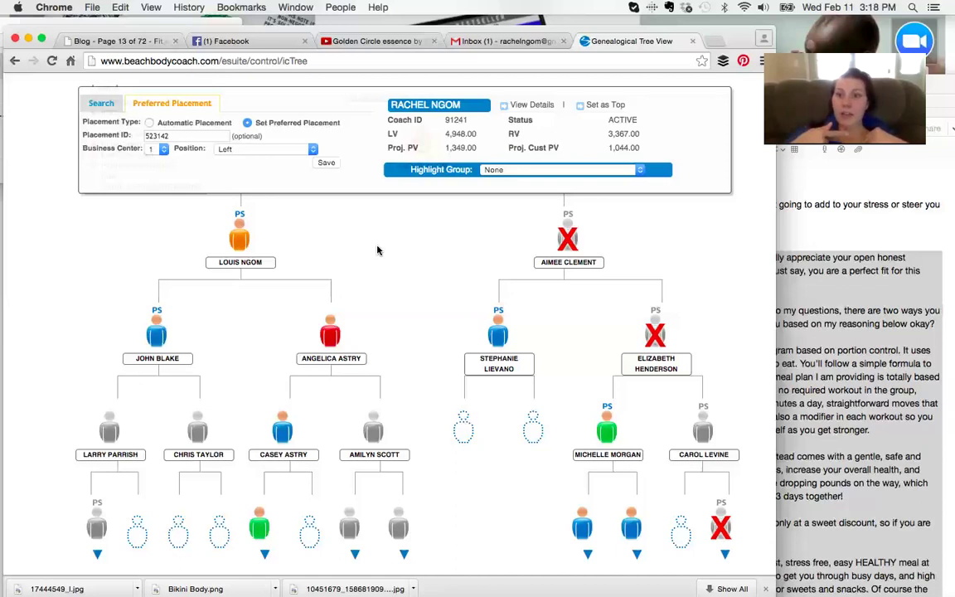
scroll(379, 250, down, 1)
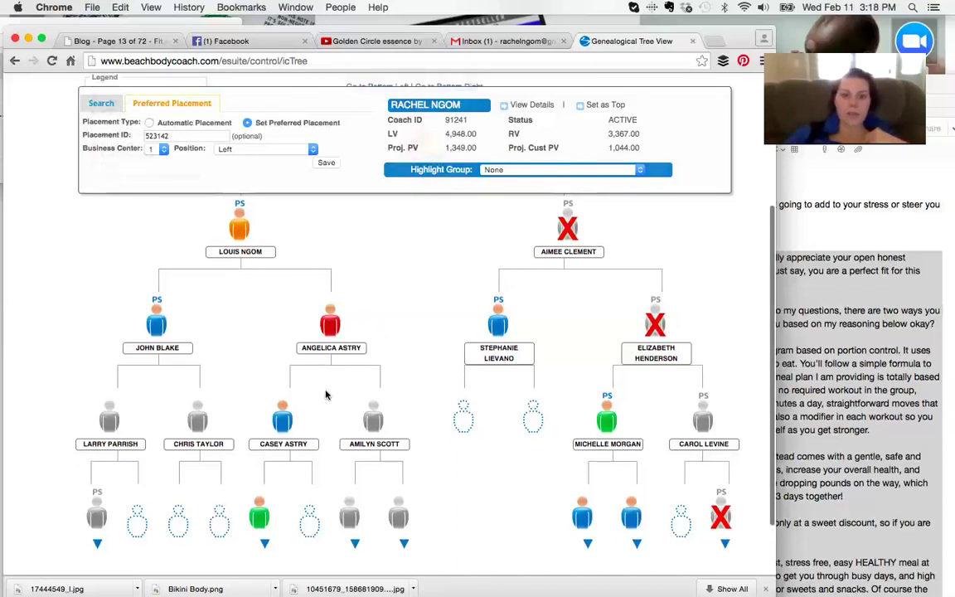
scroll(423, 468, down, 1)
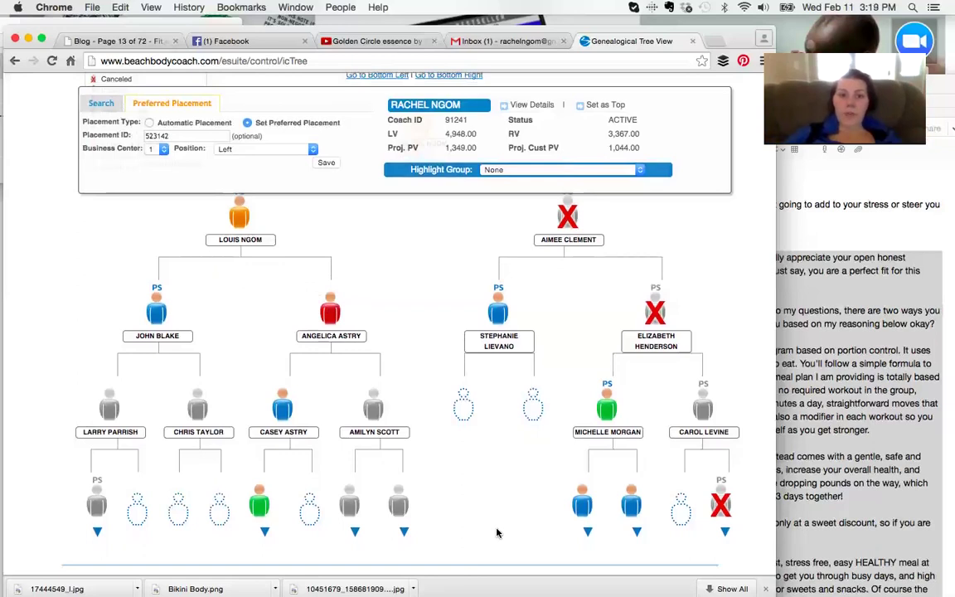
scroll(496, 534, up, 1)
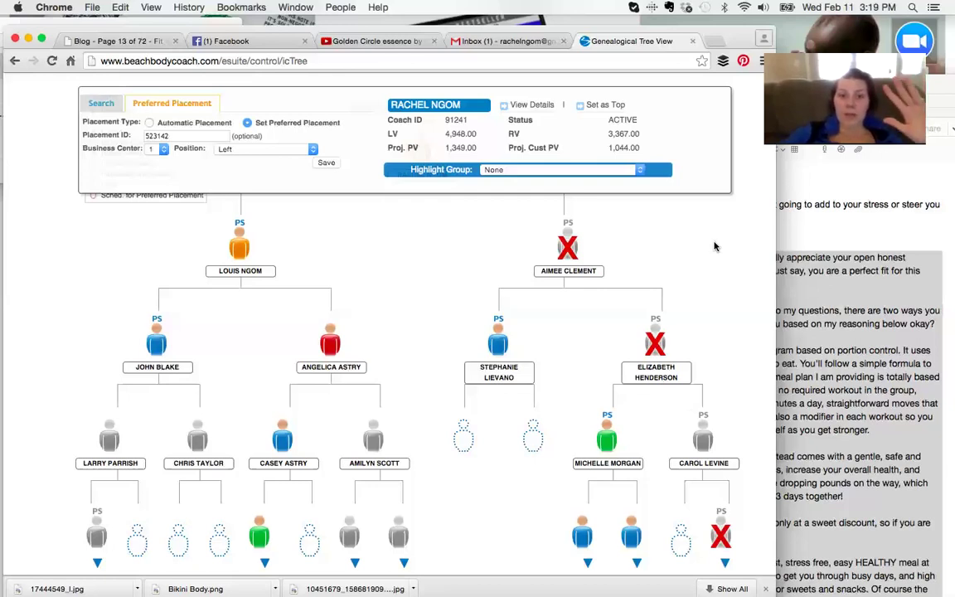
- Scroll back up until the root coach node and the Legend are visible
scroll(714, 247, up, 2)
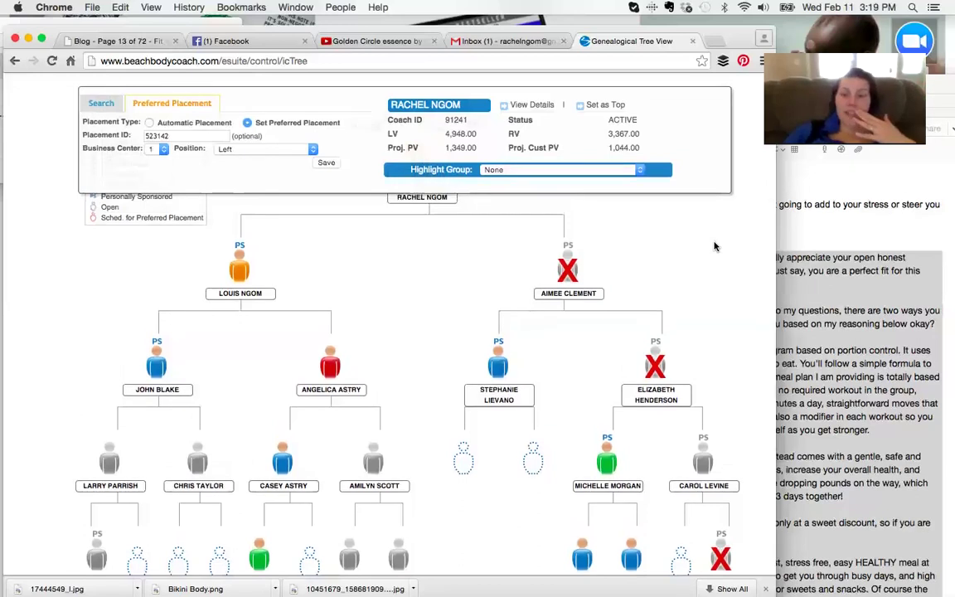
scroll(715, 247, up, 2)
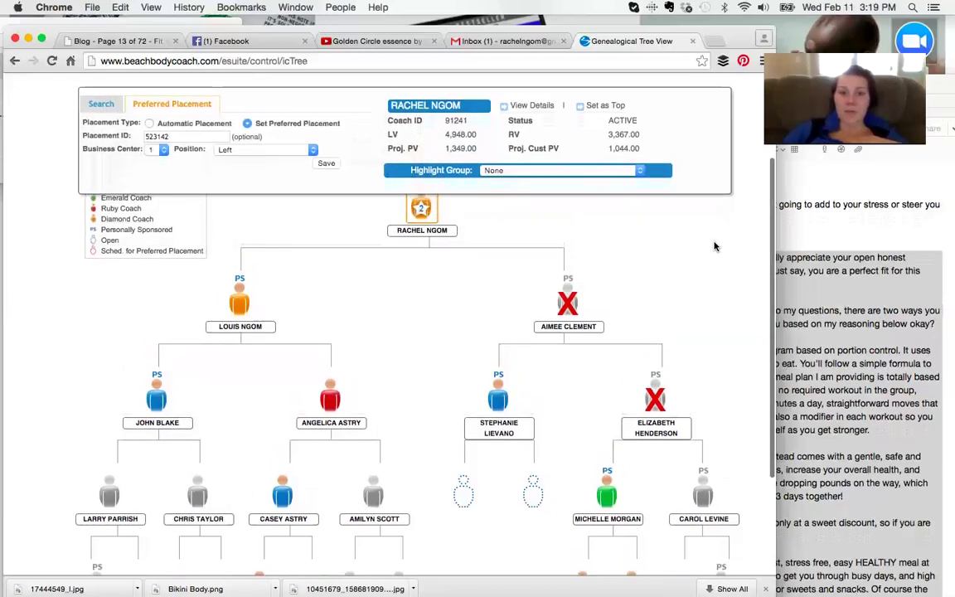
scroll(715, 247, up, 2)
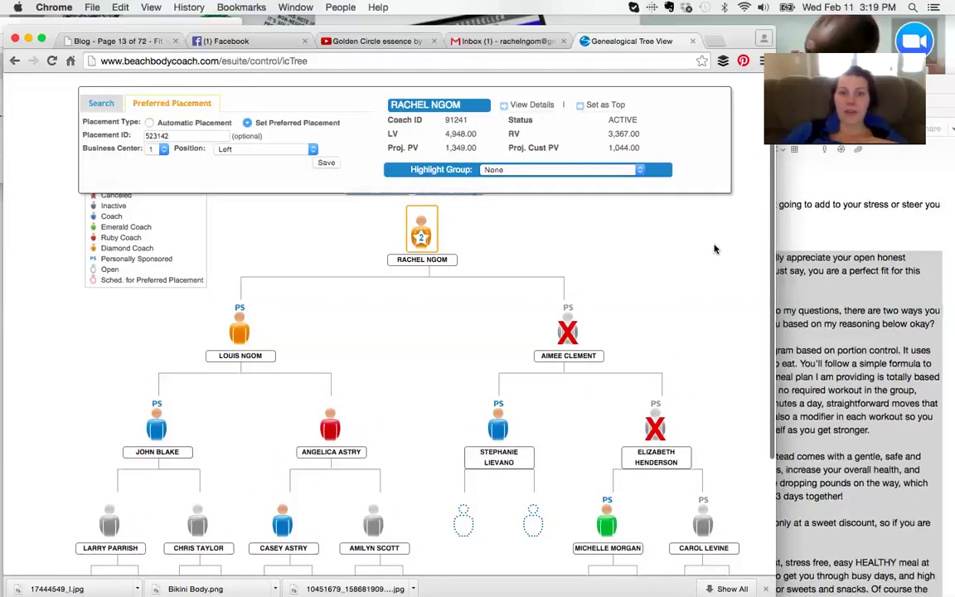
scroll(714, 249, down, 1)
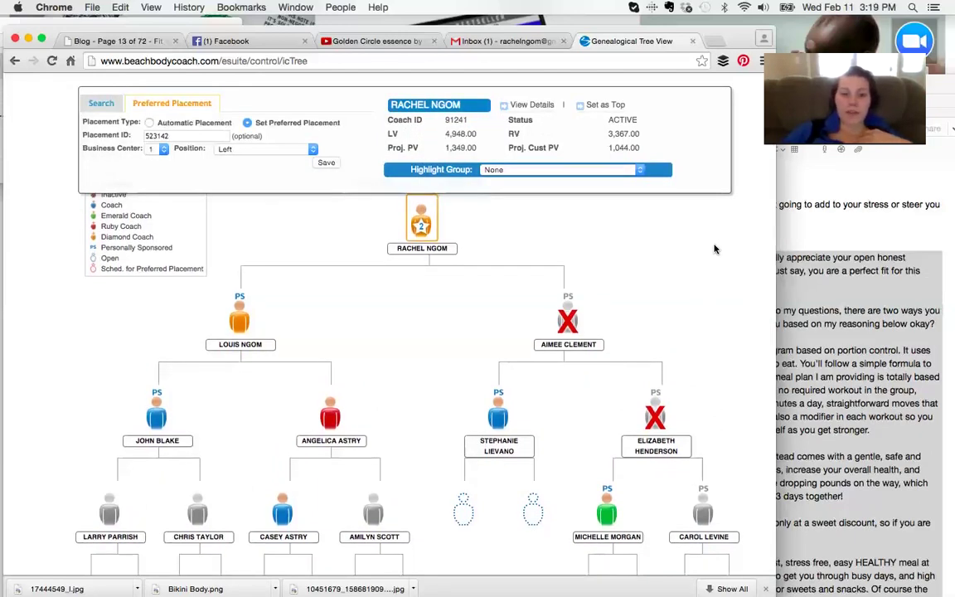
scroll(715, 249, down, 1)
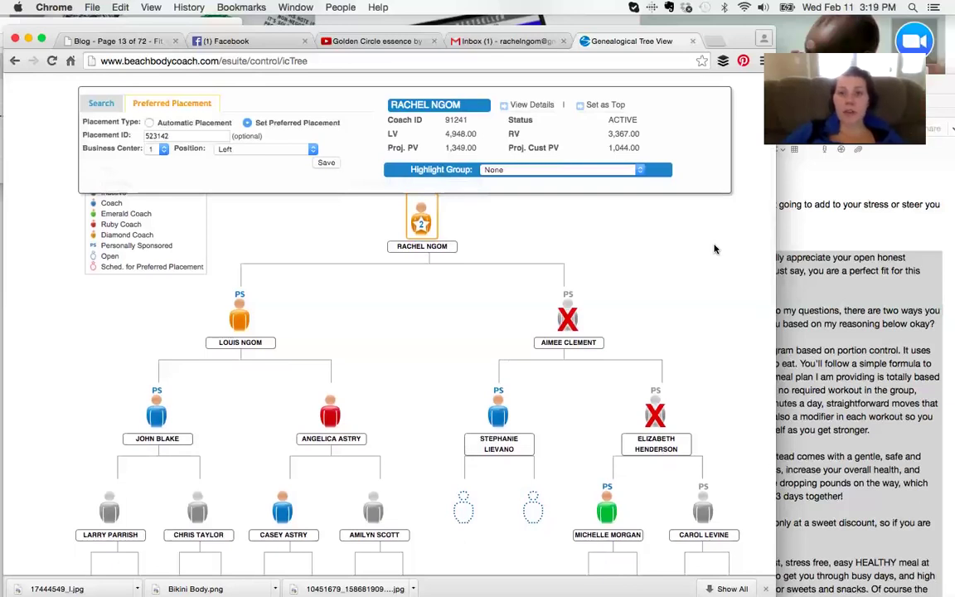